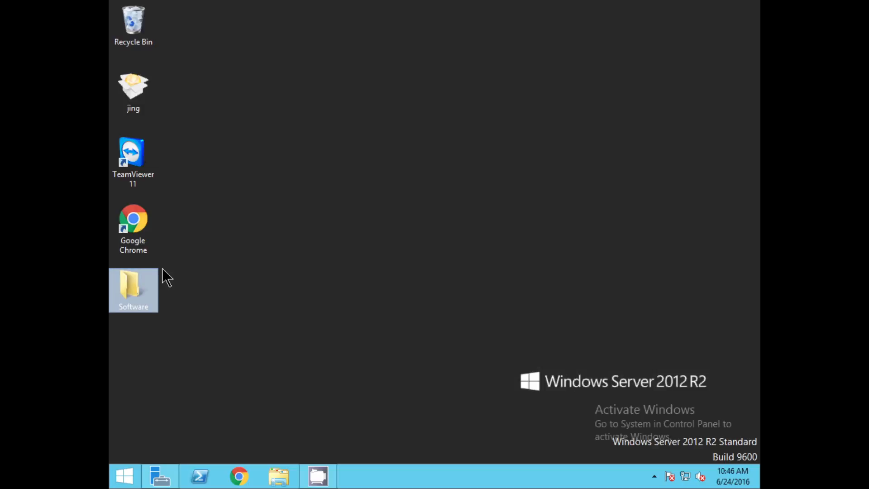
Check the four disc image files in the Software folder, then close the folder.
double_click(136, 295)
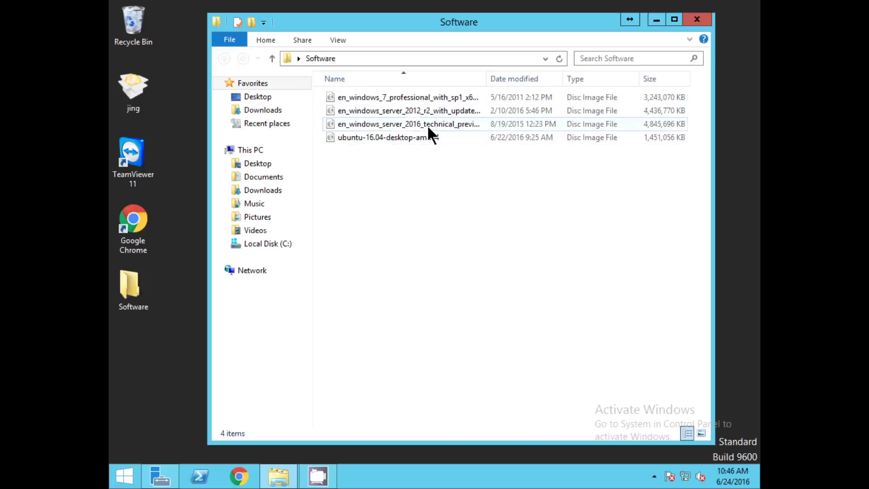
mouse_move(421, 137)
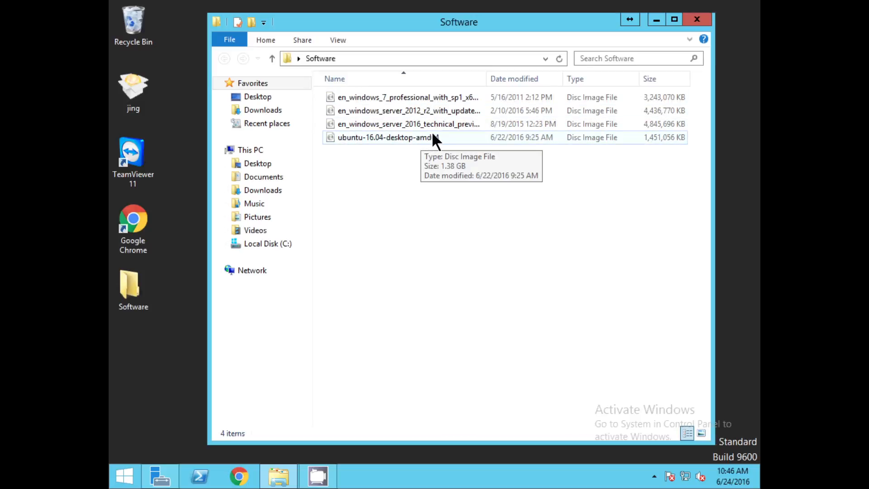
left_click_drag(390, 149, 389, 88)
left_click(436, 175)
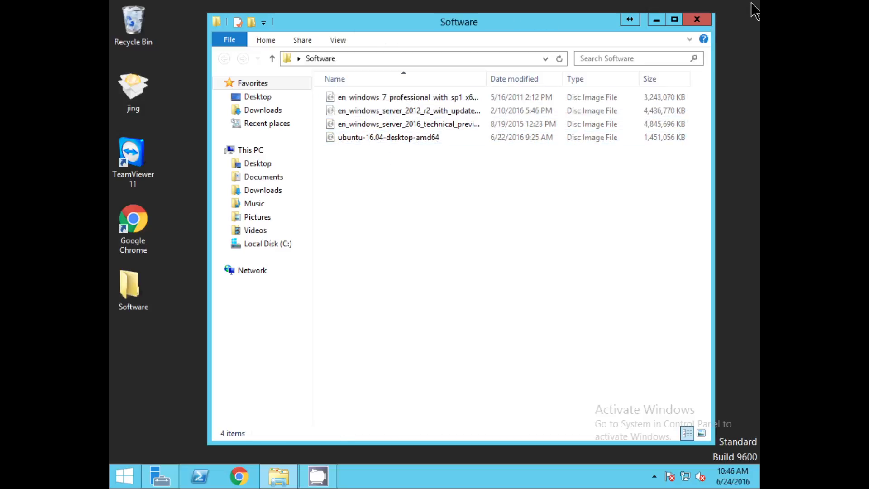
left_click(705, 21)
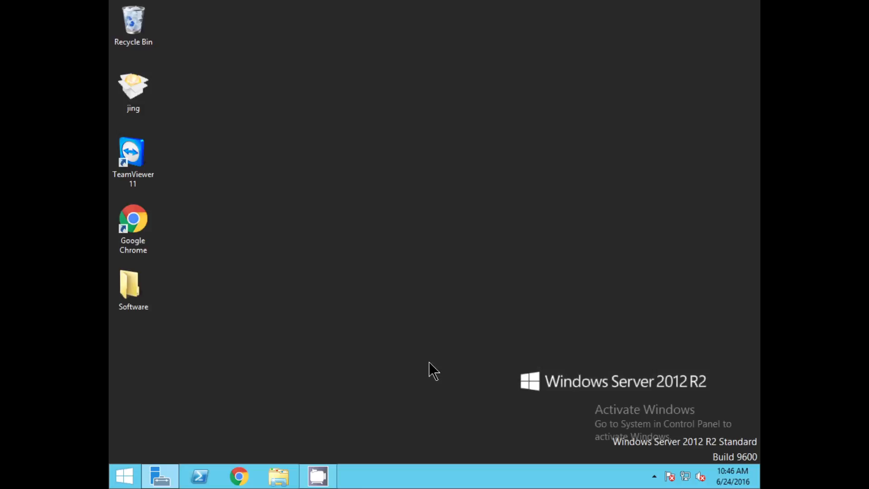
Try to reach the \\Fileshare network location, dismiss the error, and close the window.
left_click(279, 476)
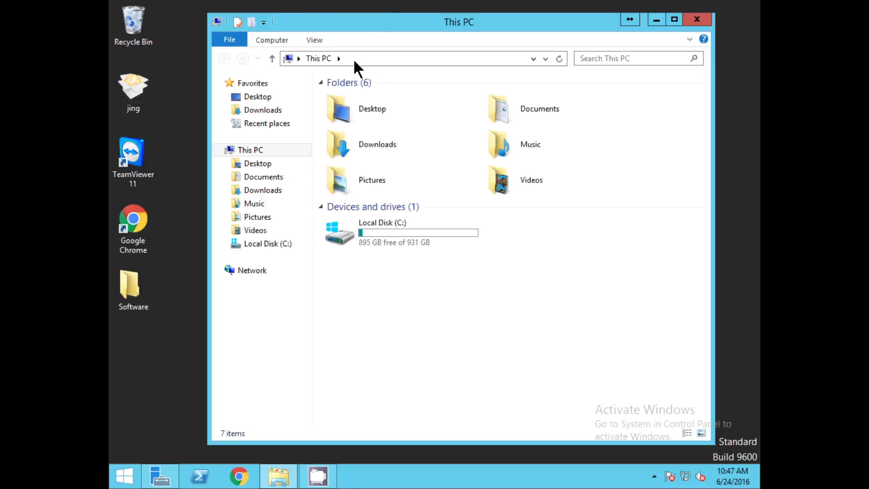
left_click(355, 60)
key("BackSpace")
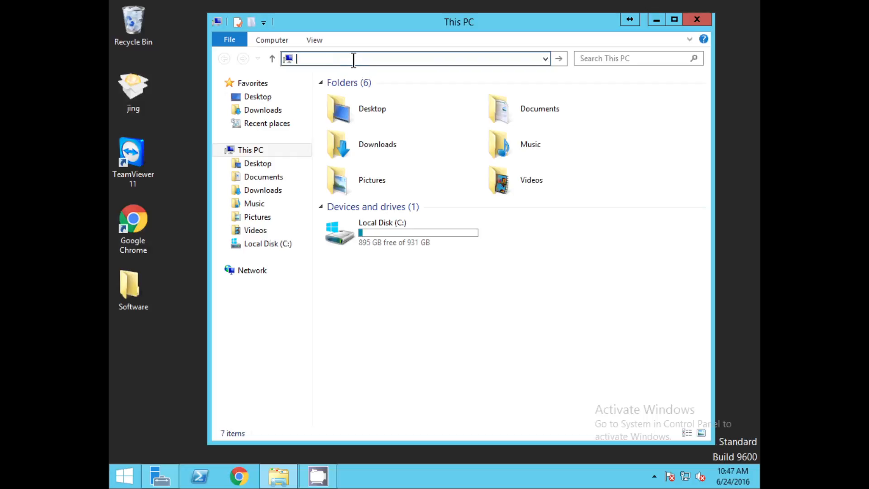
type("\\\\")
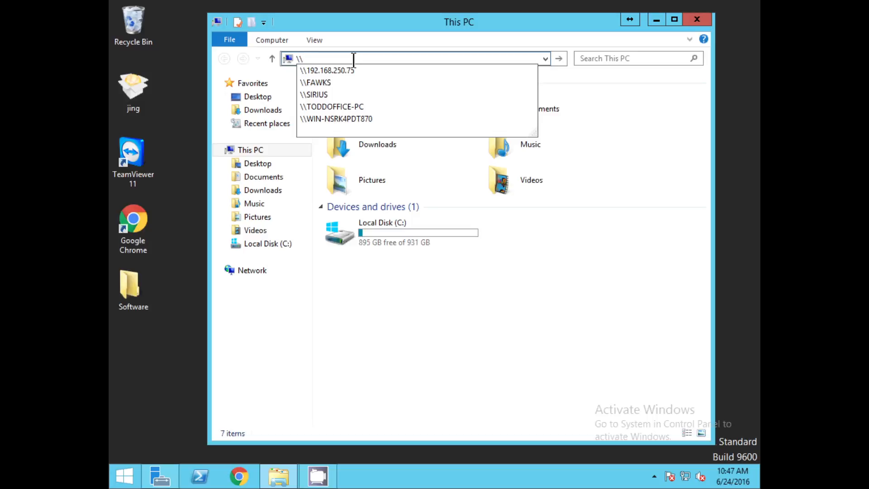
type("Fi")
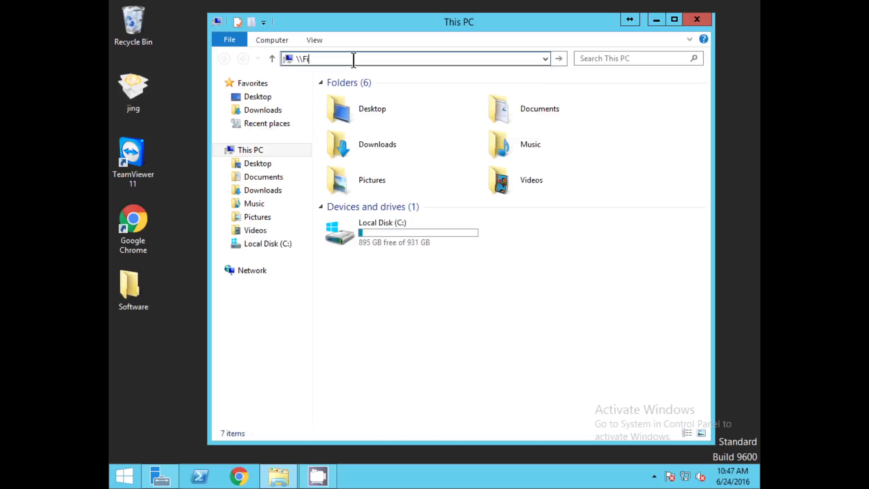
type("leshare")
key("Return")
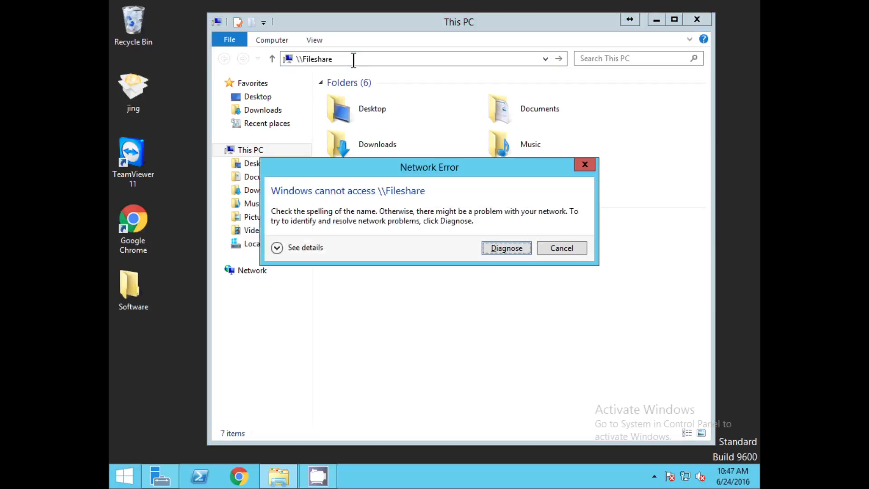
left_click(585, 164)
left_click(699, 18)
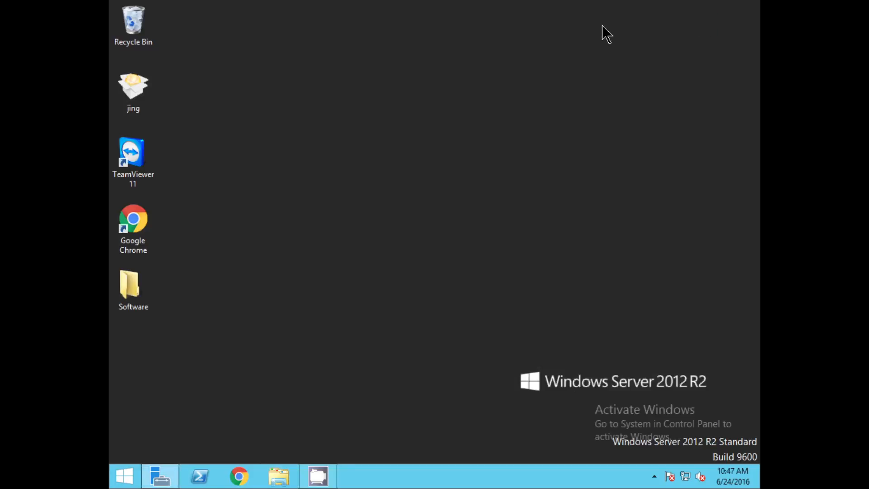
Search the Start screen for 'run' and launch the Run dialog.
left_click(125, 476)
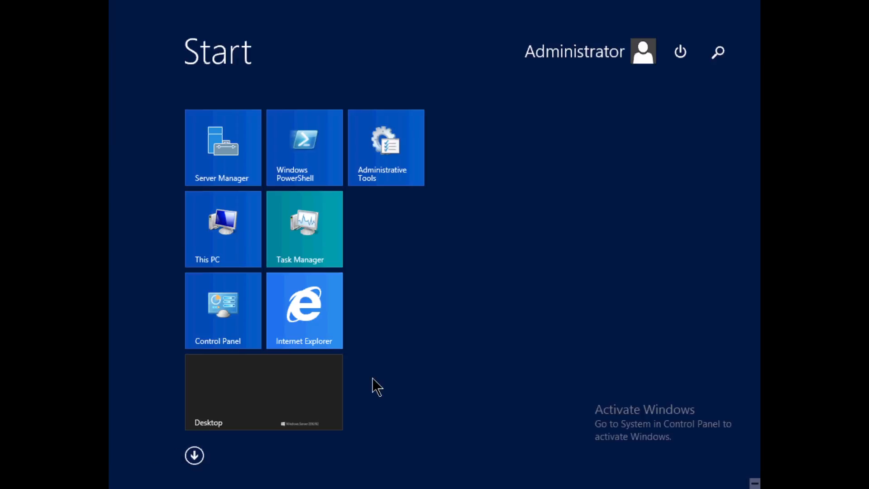
type("run")
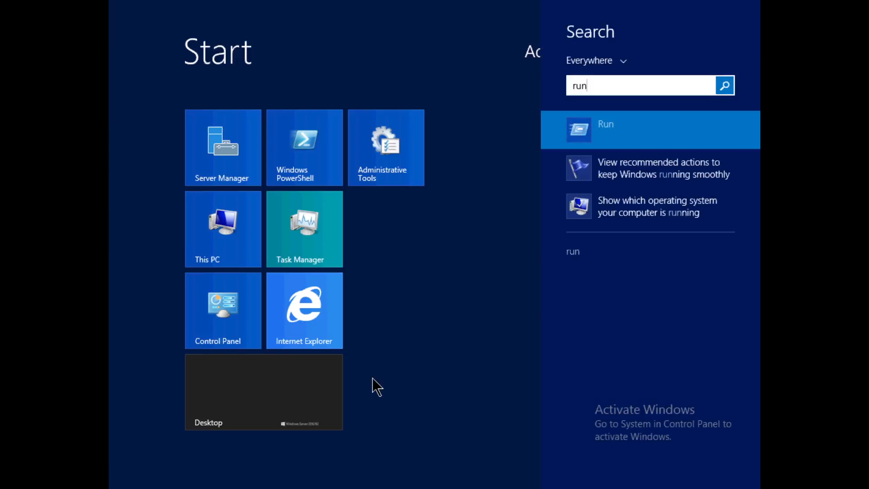
left_click(516, 325)
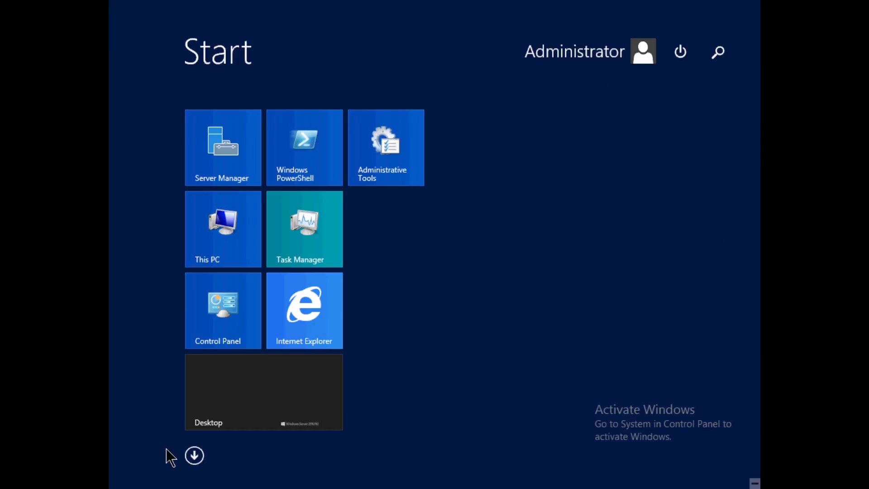
type("run")
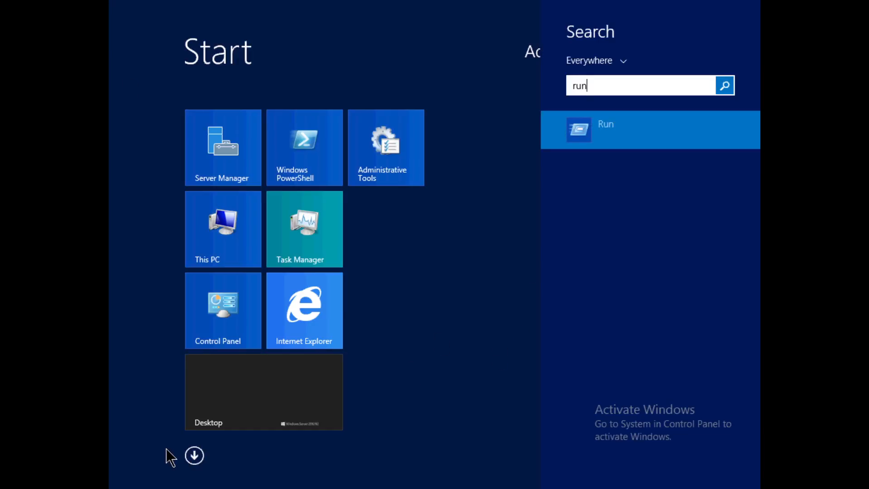
key("Return")
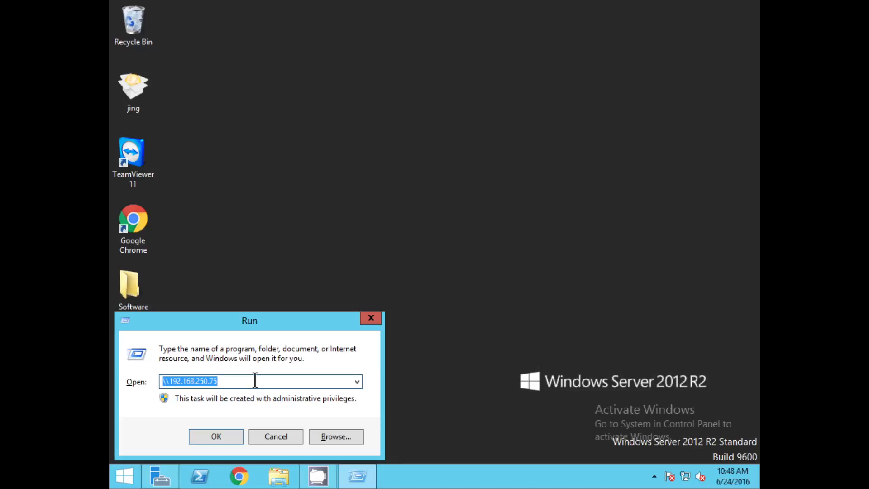
Open \\192.168.250.75 and browse isos > Dreamspark 2015, scrolling through its 28 ISO files.
left_click(239, 437)
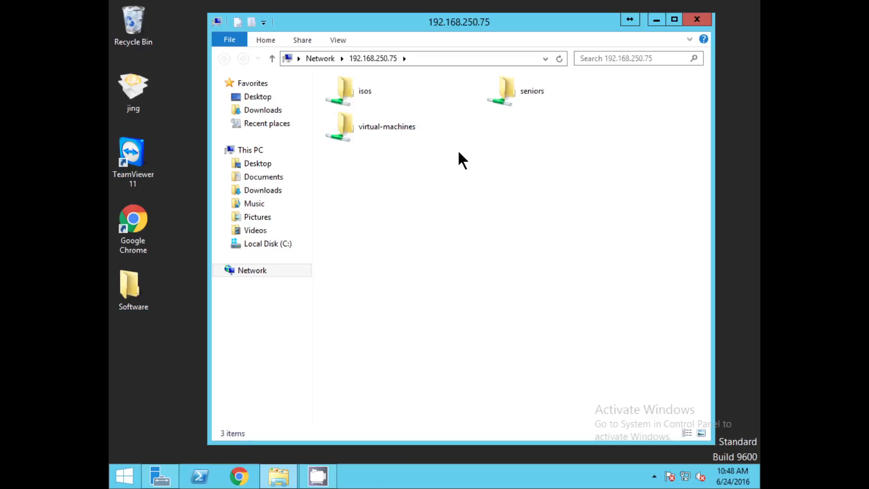
double_click(345, 93)
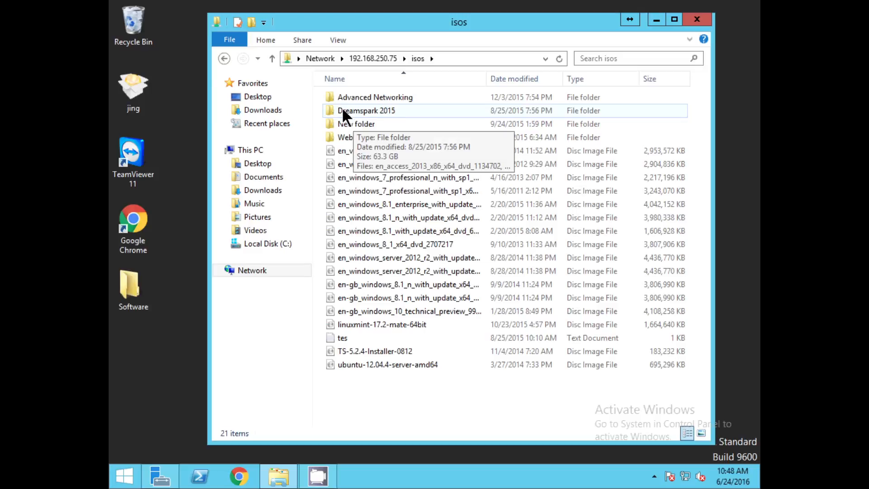
double_click(357, 111)
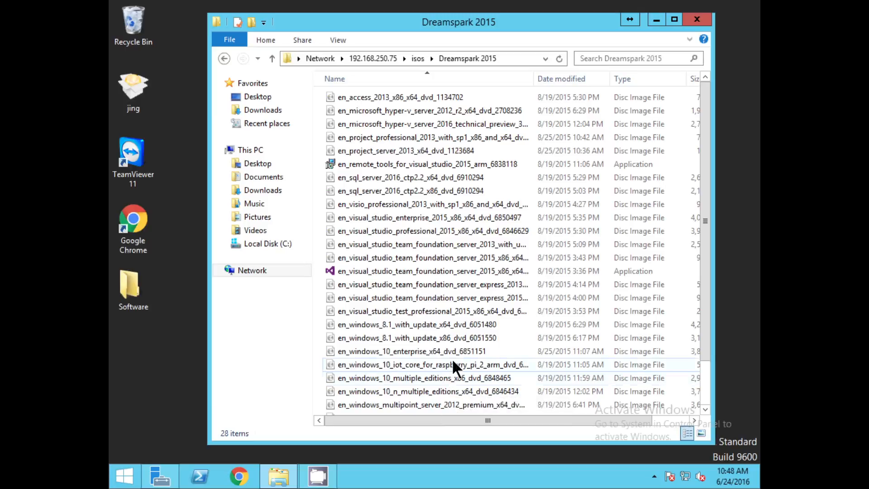
scroll(496, 367, "down", 1)
scroll(496, 372, "down", 1)
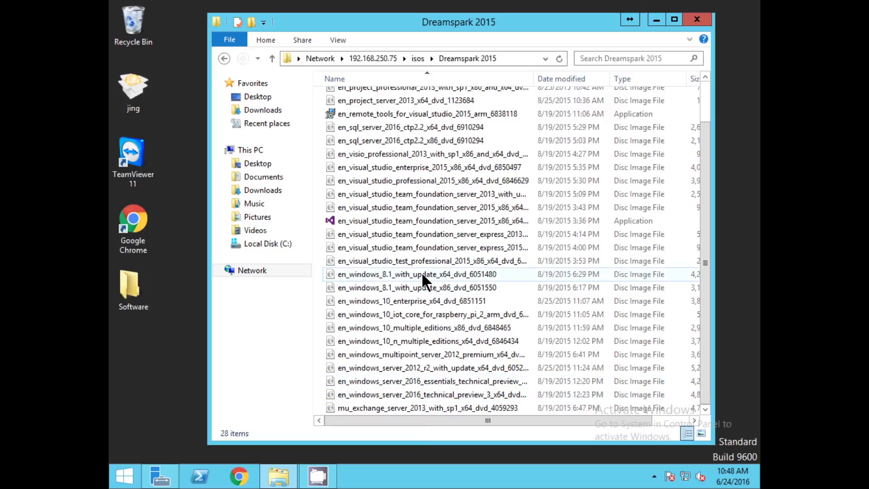
scroll(420, 274, "up", 2)
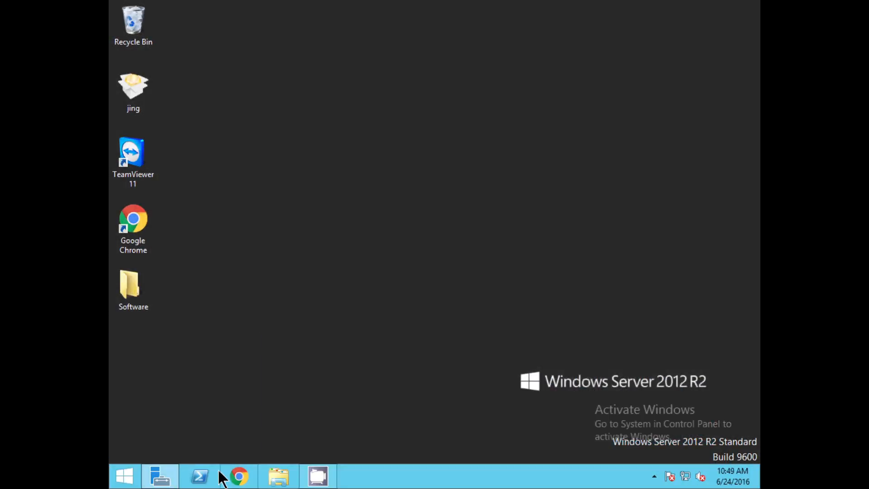
Launch Hyper-V Manager from the Tools menu in Server Manager.
left_click(167, 481)
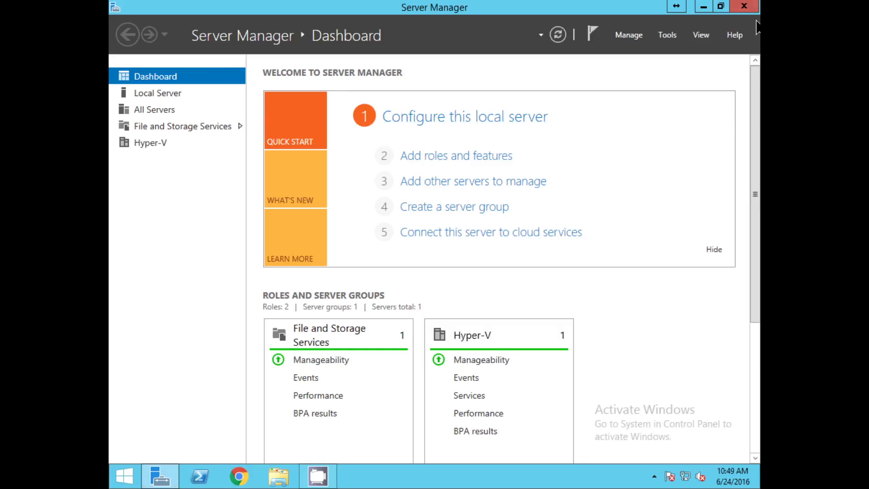
left_click(669, 36)
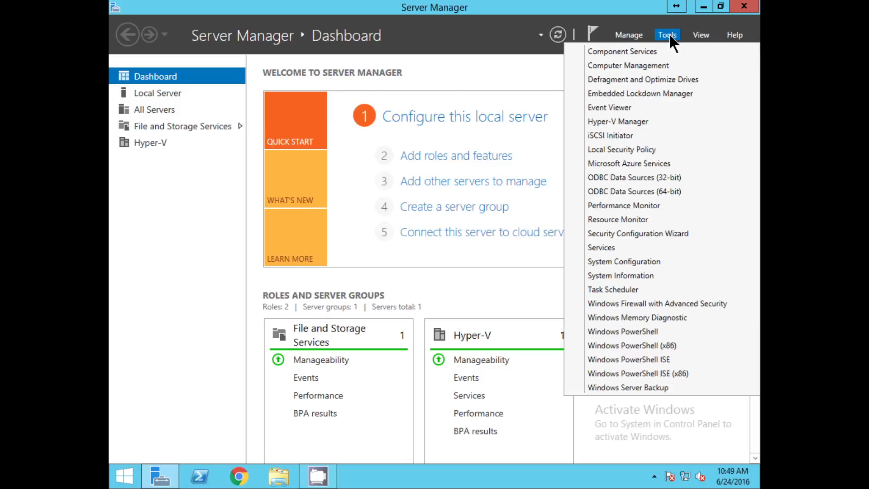
left_click(635, 121)
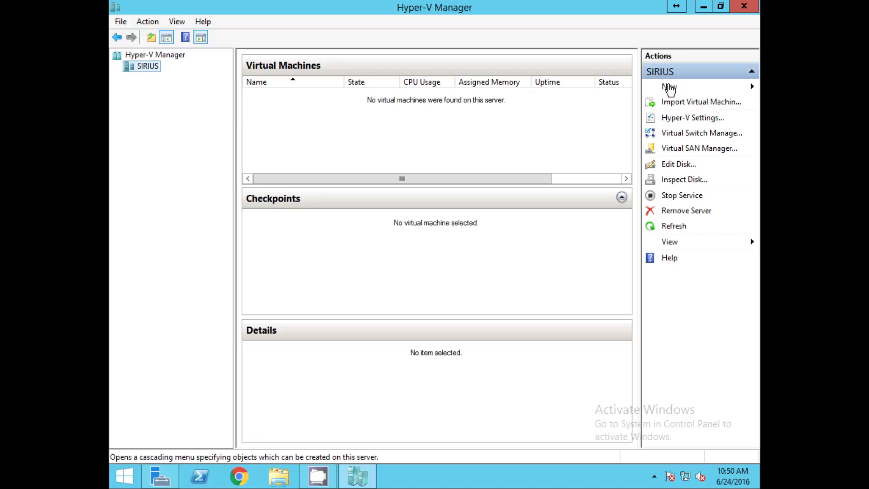
Start a new virtual machine on SIRIUS and get past the Before You Begin page.
left_click(670, 89)
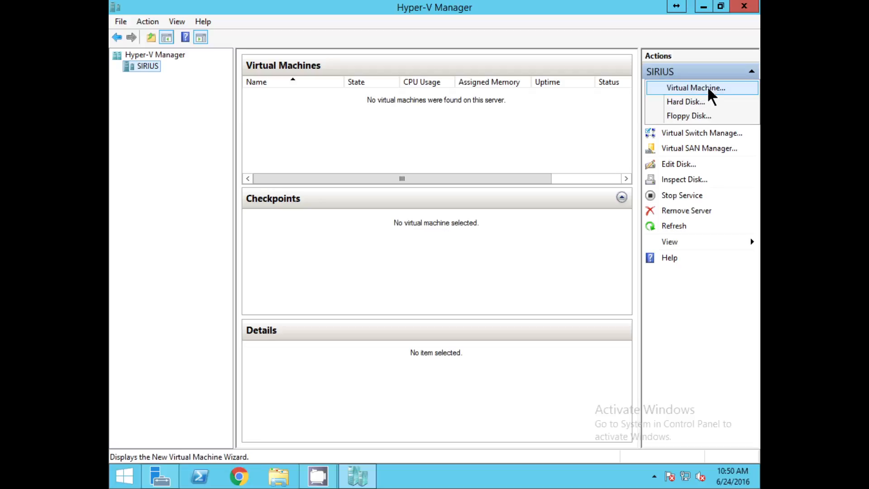
left_click(708, 91)
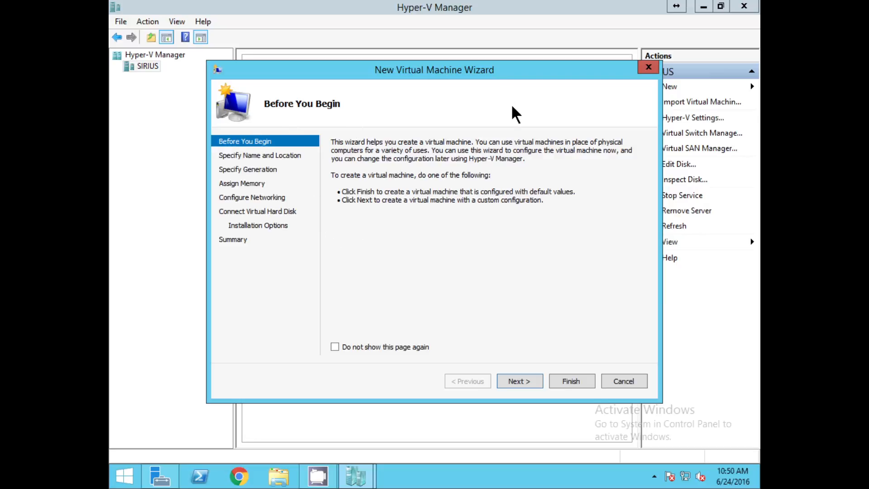
left_click(532, 382)
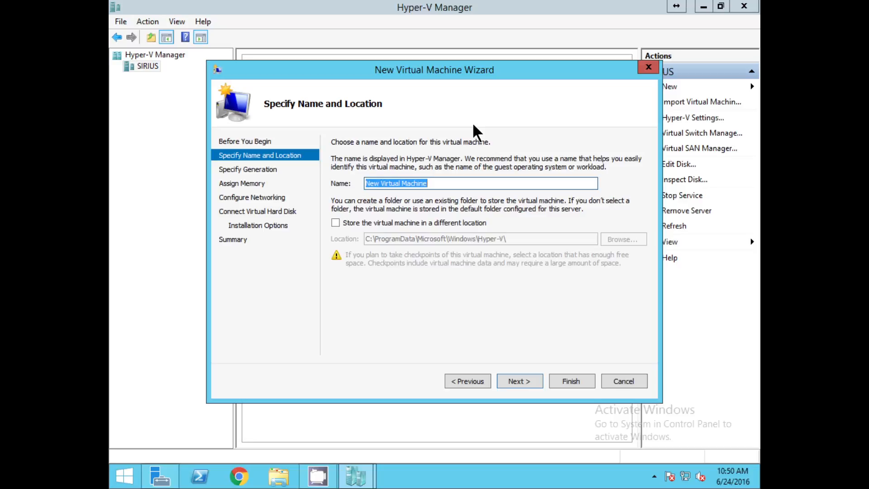
Enter 'Windows 7' as the virtual machine name, fixing a mistyped character.
type("Windows")
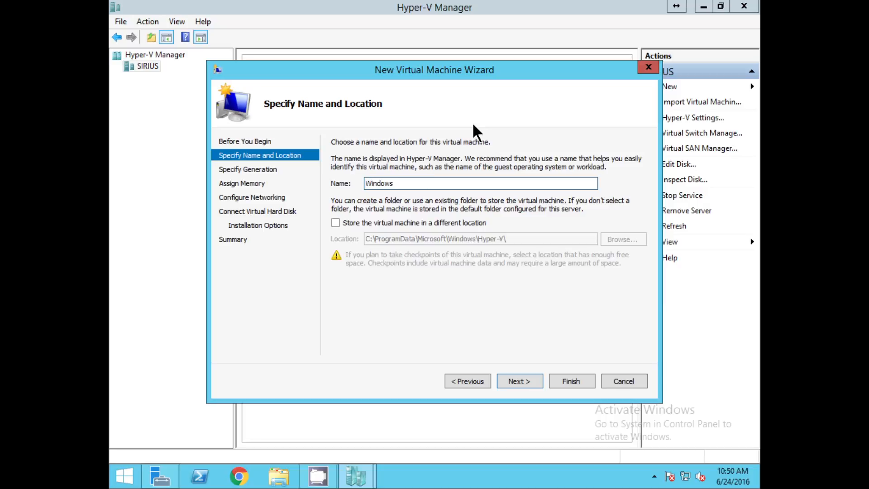
type(" &")
key("BackSpace")
type("7")
Keep Generation 1 and advance the wizard to the Assign Memory page.
left_click(520, 382)
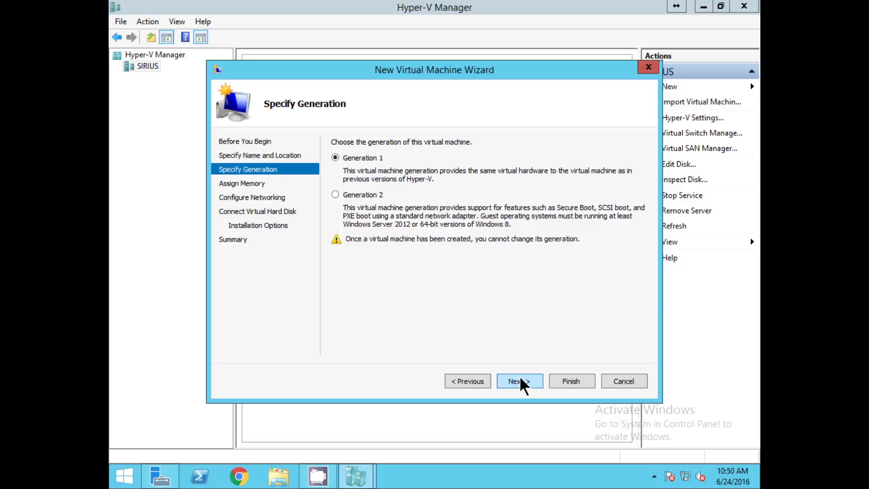
left_click(521, 383)
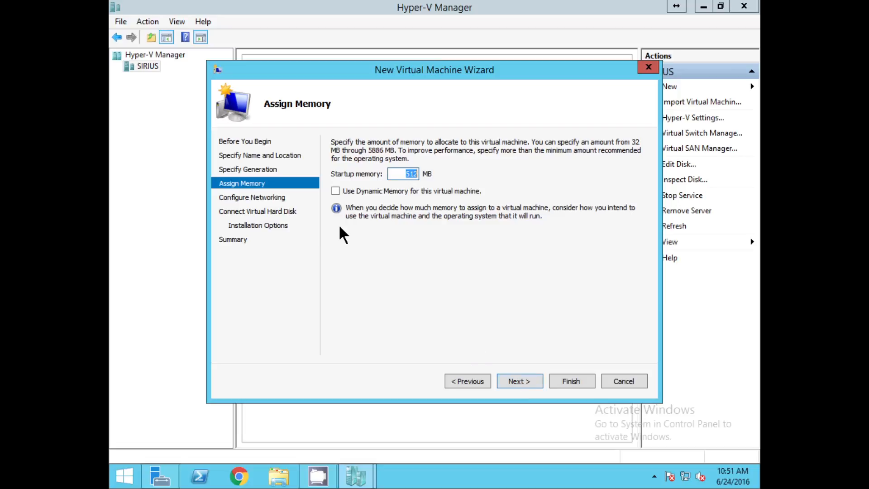
Enable Dynamic Memory alongside the 512 MB startup memory.
left_click(334, 190)
Leave the network connection set to Not Connected and continue to the virtual hard disk page.
left_click(526, 383)
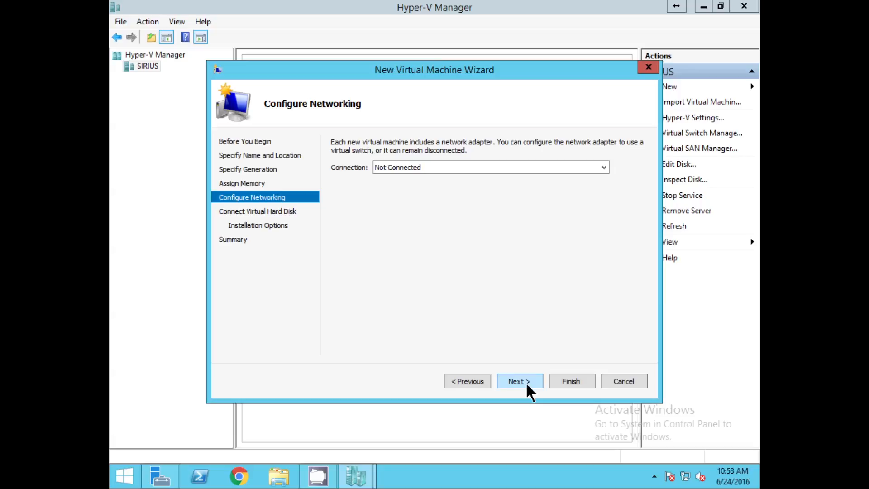
left_click(601, 166)
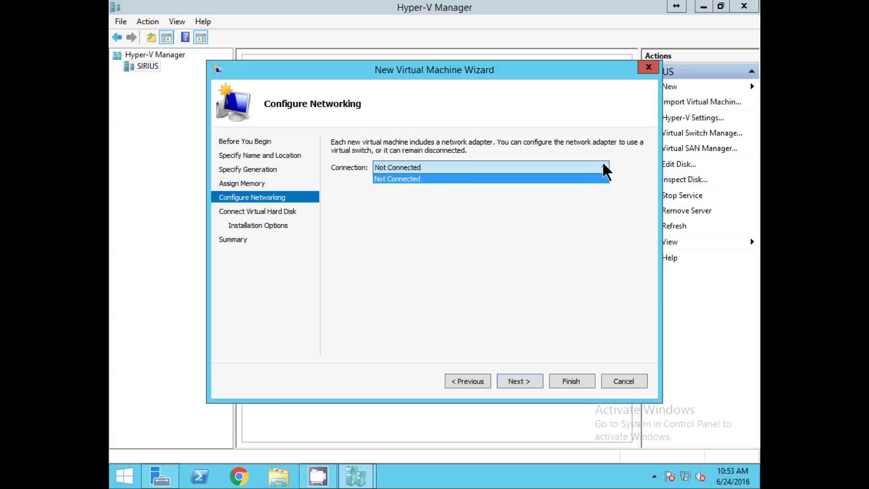
left_click(602, 166)
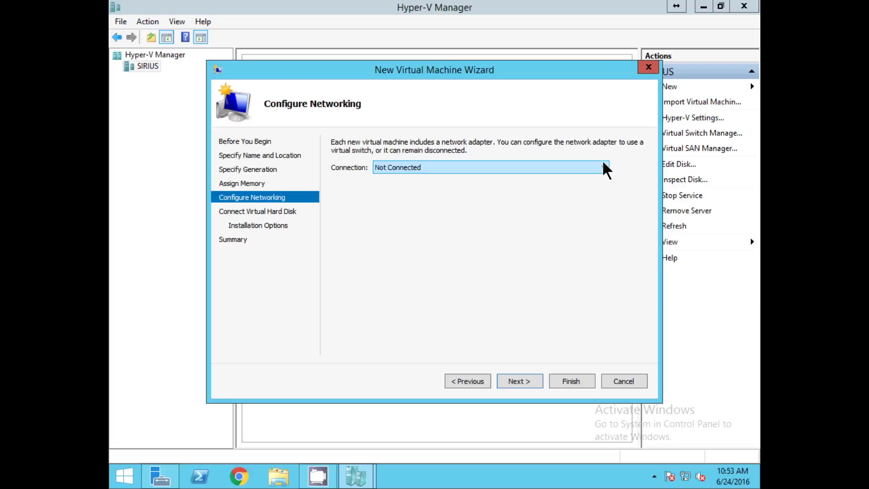
left_click(526, 380)
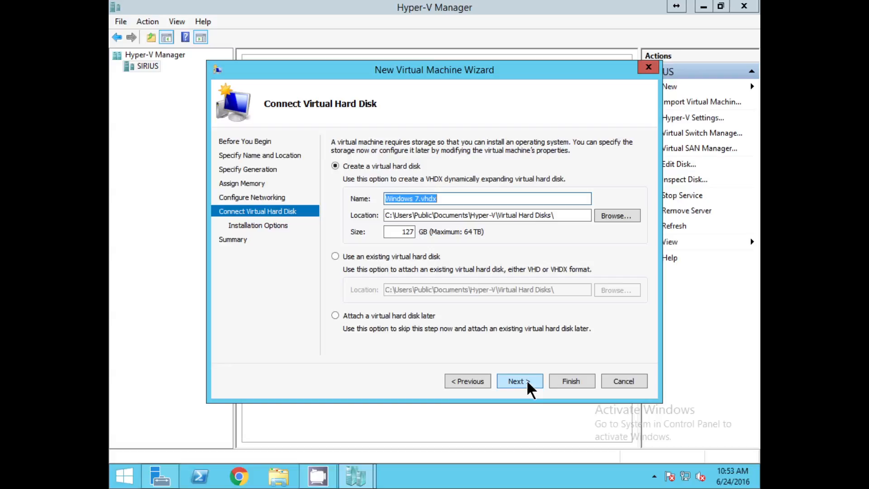
Set the Windows 7.vhdx virtual disk size to 50 GB and continue to Installation Options.
left_click(404, 231)
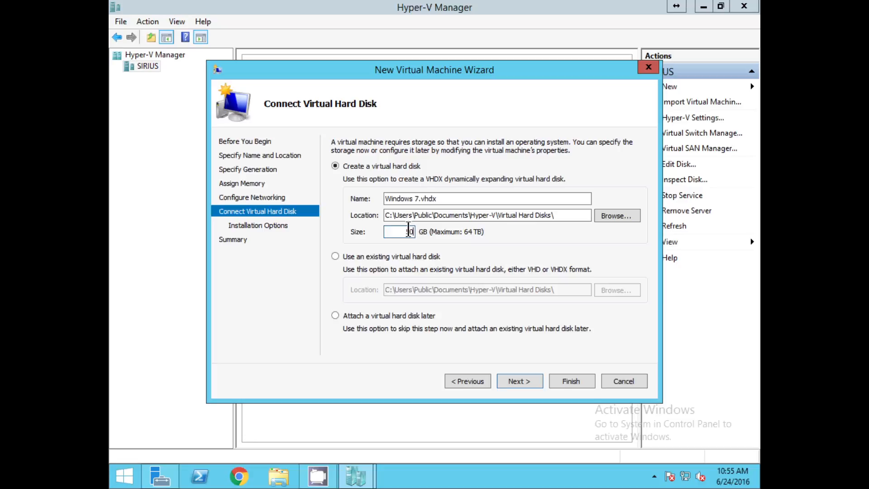
left_click(529, 383)
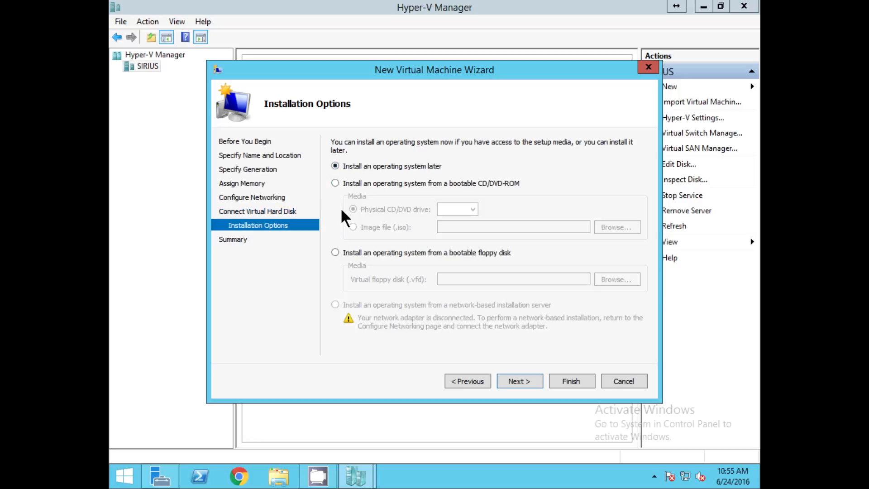
Install the OS from bootable CD/DVD using the Windows 7 Professional ISO in Desktop\Software.
left_click(336, 182)
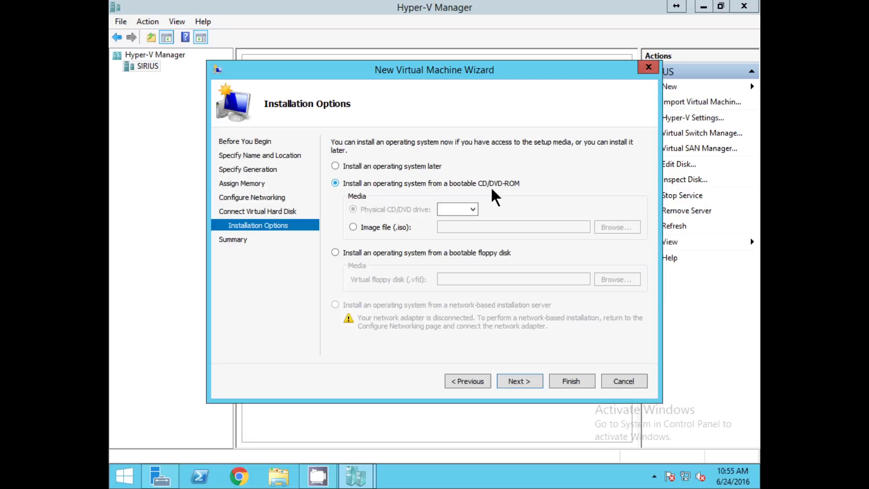
left_click(354, 226)
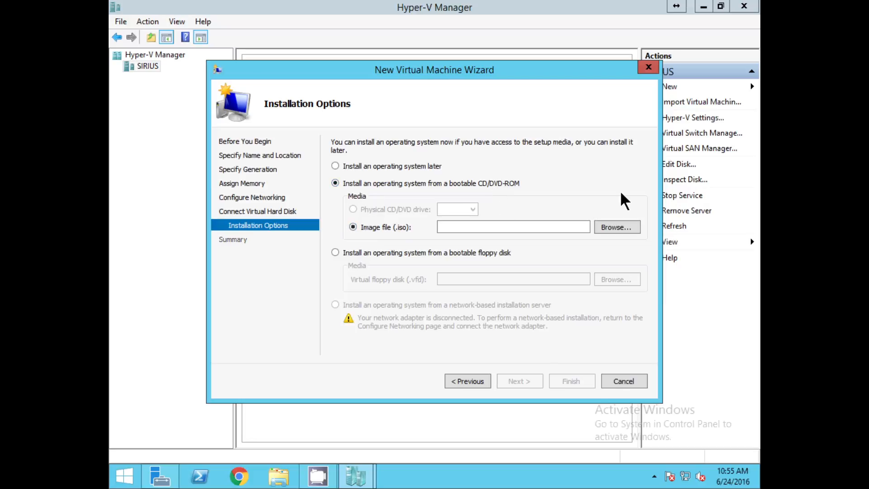
left_click(618, 226)
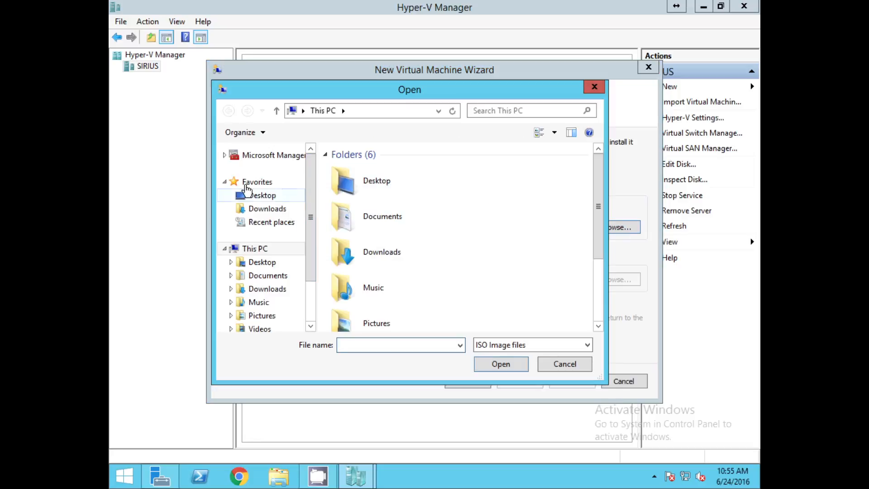
double_click(347, 178)
left_click(343, 169)
double_click(343, 170)
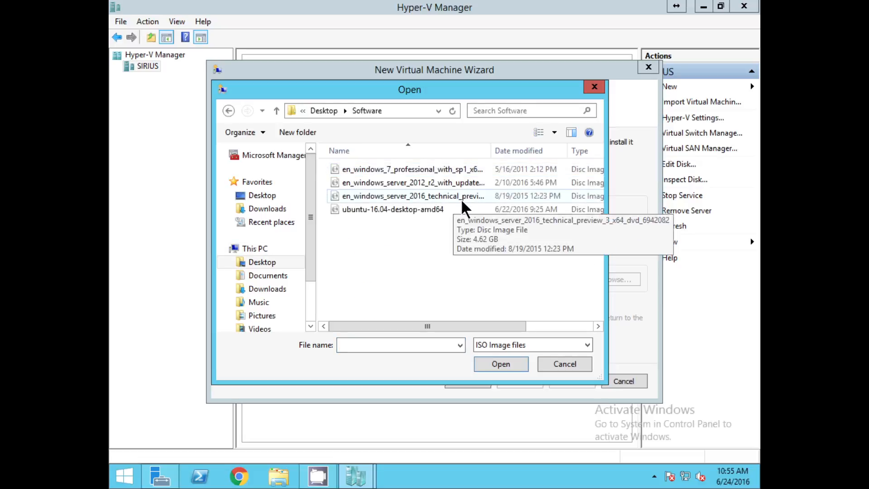
double_click(403, 167)
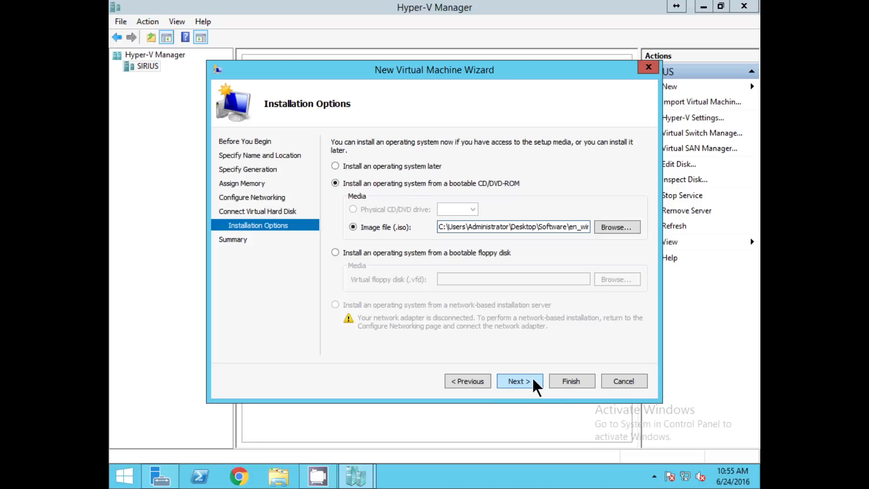
Review the wizard summary and finish creating the Generation 1 Windows 7 VM on SIRIUS.
left_click(518, 381)
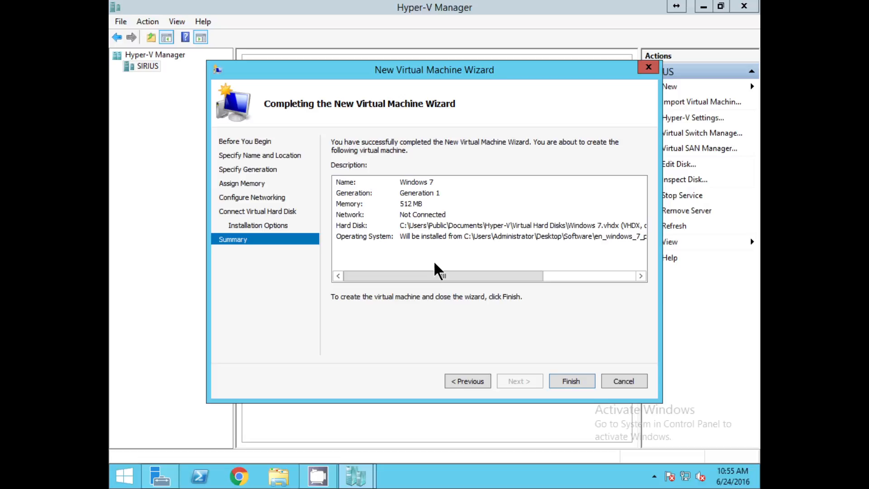
left_click(569, 381)
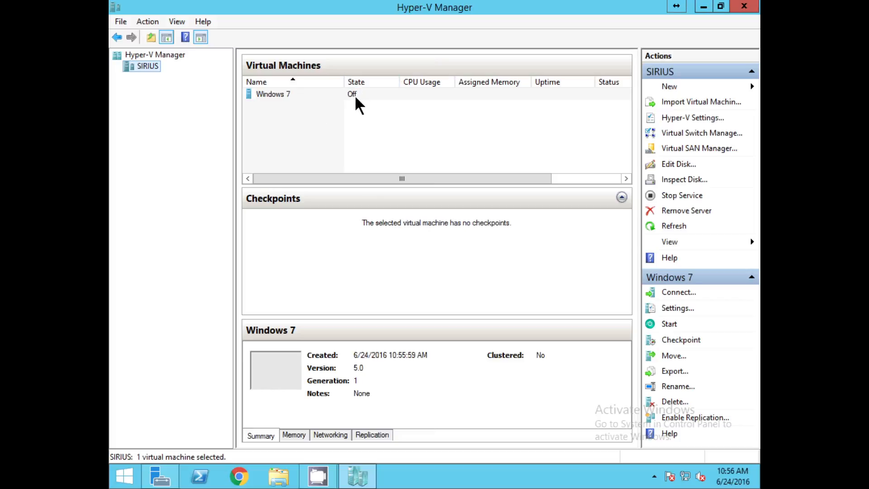
left_click(281, 93)
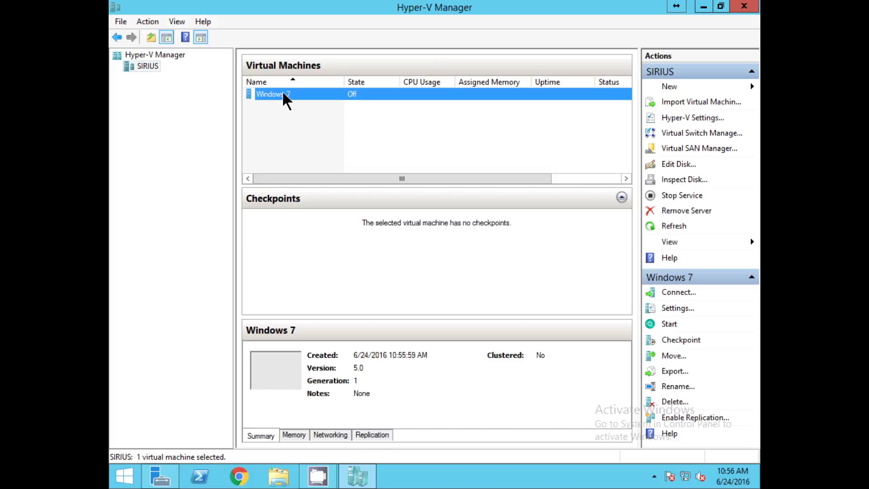
left_click(248, 92)
Open a Virtual Machine Connection window for the Windows 7 VM.
double_click(248, 93)
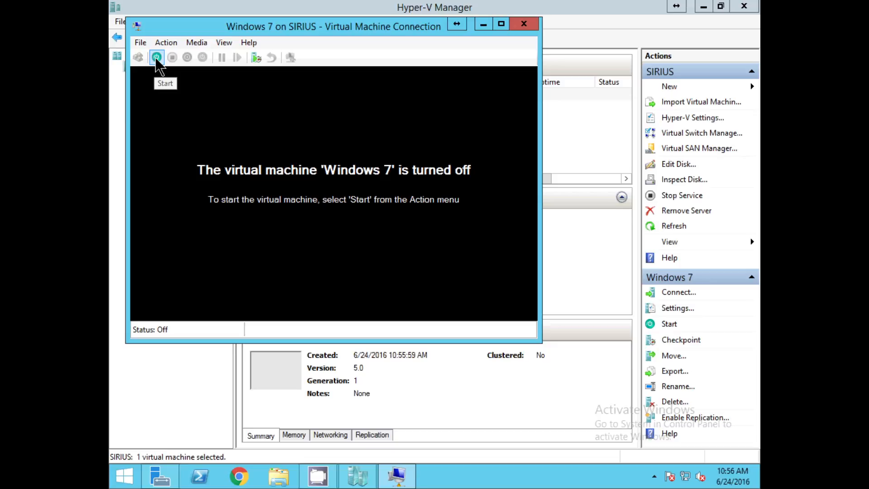
Power on the Windows 7 VM so it boots into the Install Windows language screen.
left_click(156, 58)
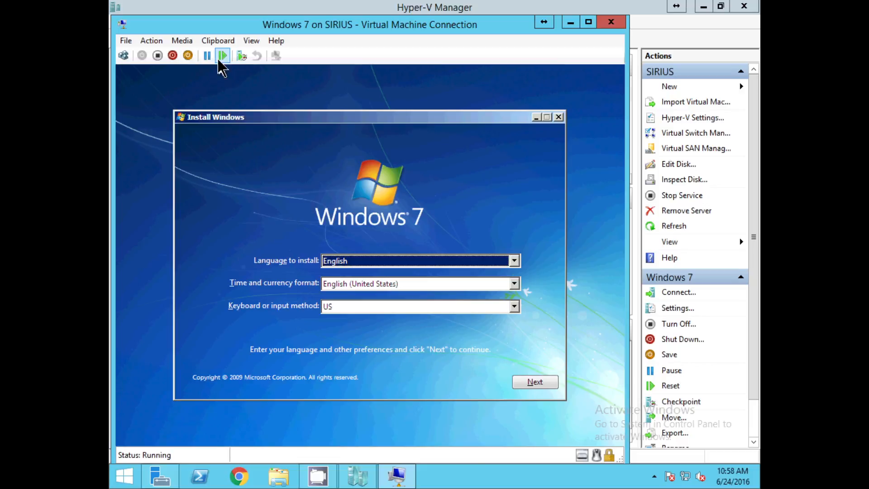
left_click(143, 43)
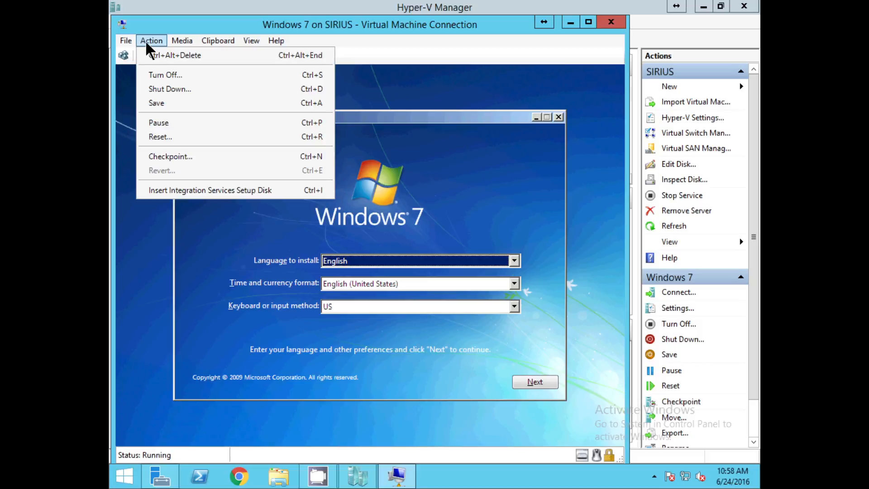
mouse_move(172, 43)
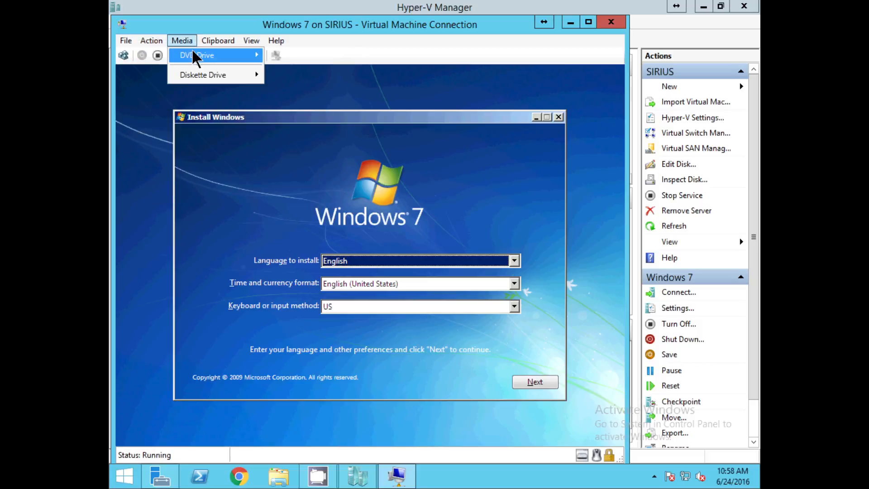
mouse_move(194, 58)
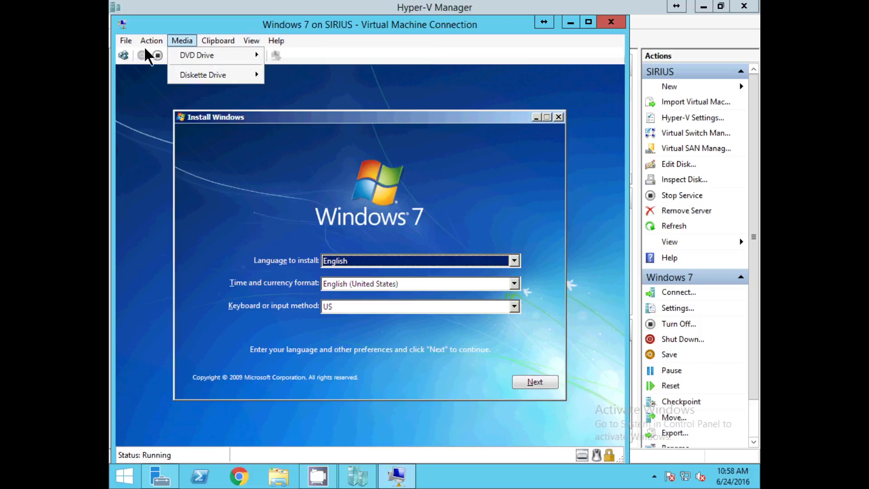
mouse_move(129, 41)
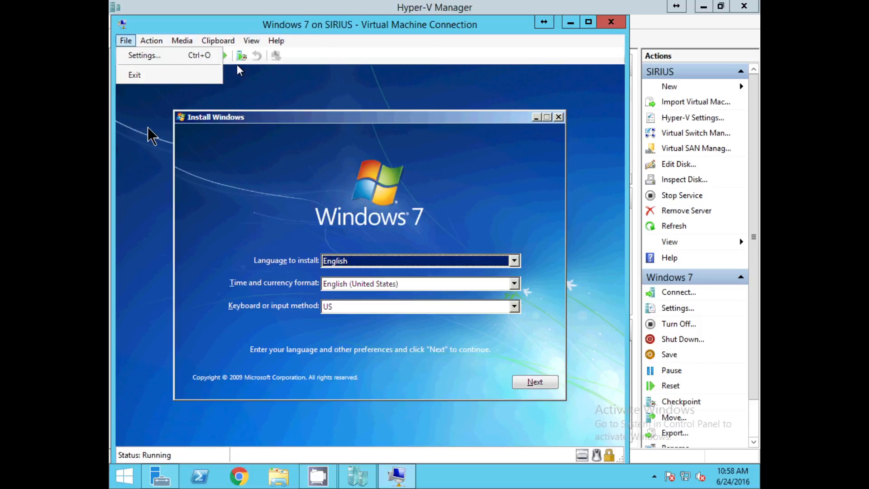
left_click(239, 70)
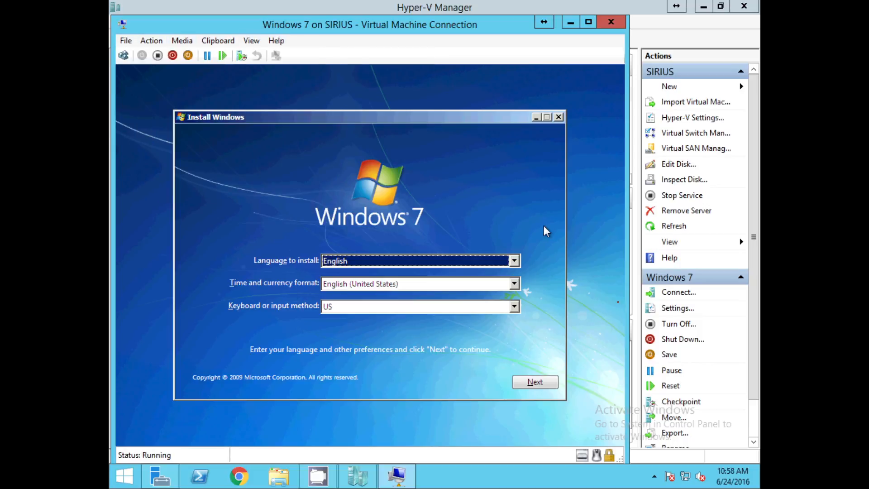
Begin the Windows 7 installation, then maximize and reposition the VM window.
left_click(529, 382)
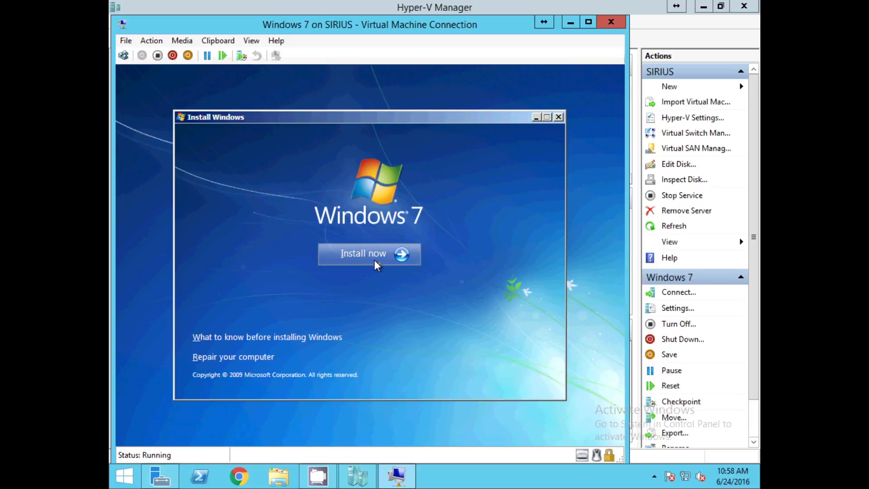
left_click(401, 257)
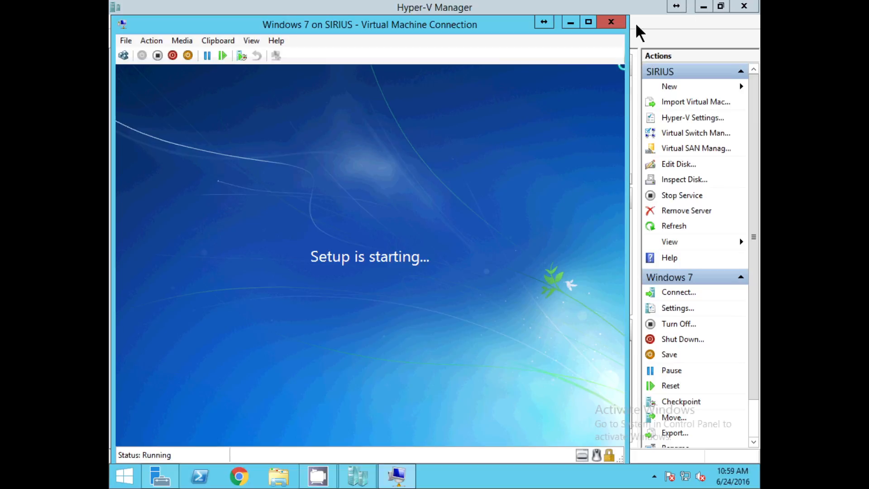
left_click(589, 23)
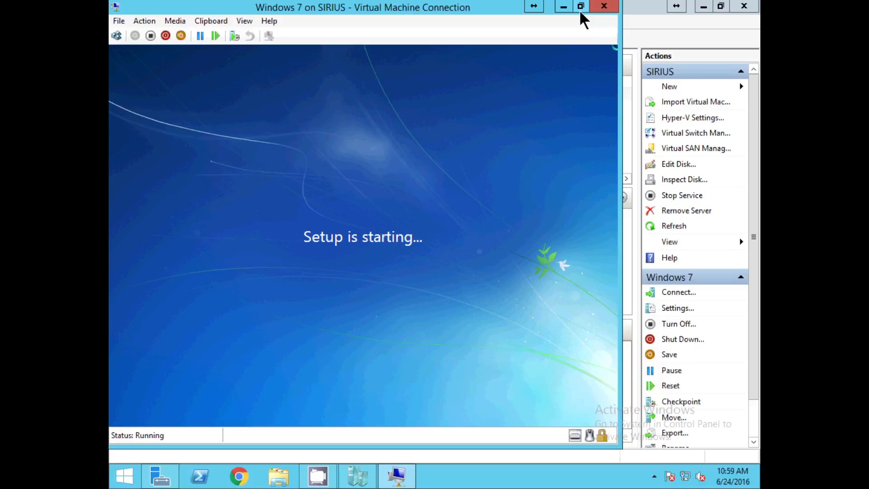
left_click_drag(486, 8, 549, 33)
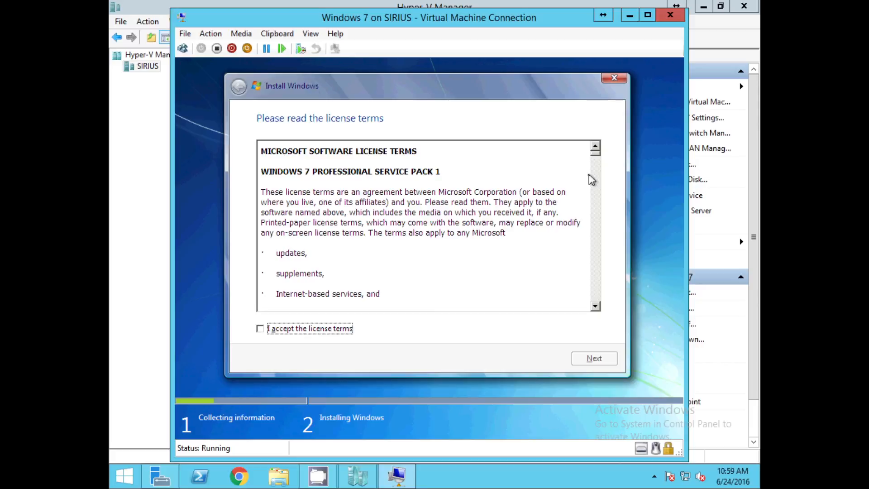
Accept the license terms and custom-install Windows 7 onto Disk 0's unallocated space.
left_click(260, 329)
left_click(606, 369)
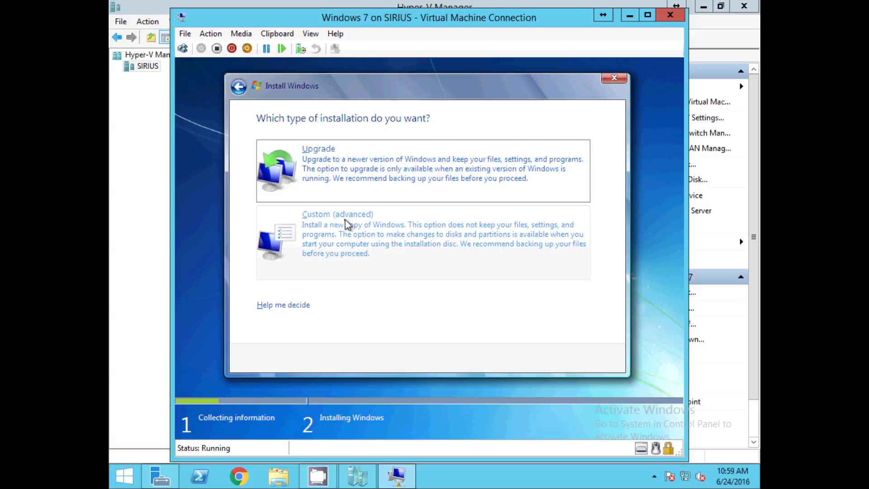
left_click(348, 220)
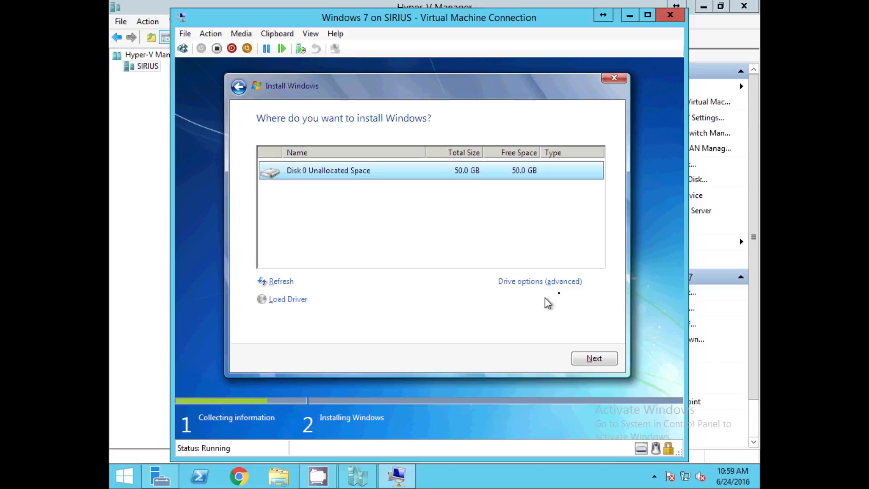
left_click(594, 367)
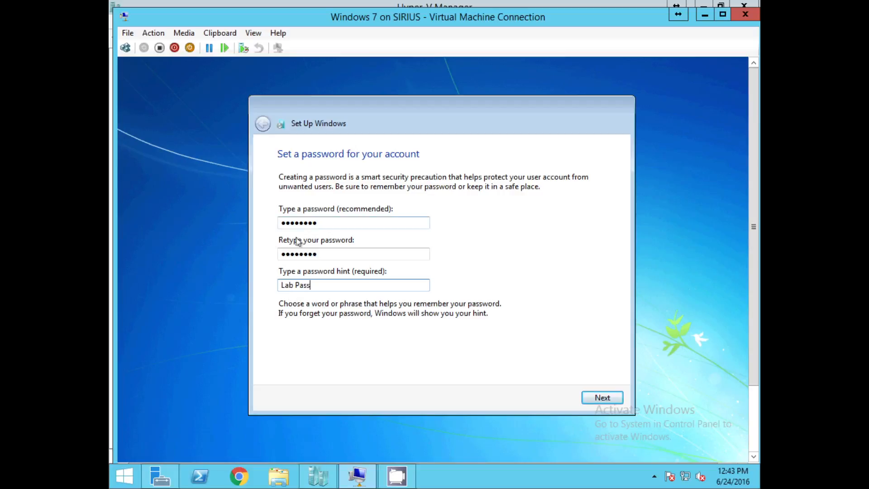
Confirm the account password page and enter the Windows product key.
left_click(597, 395)
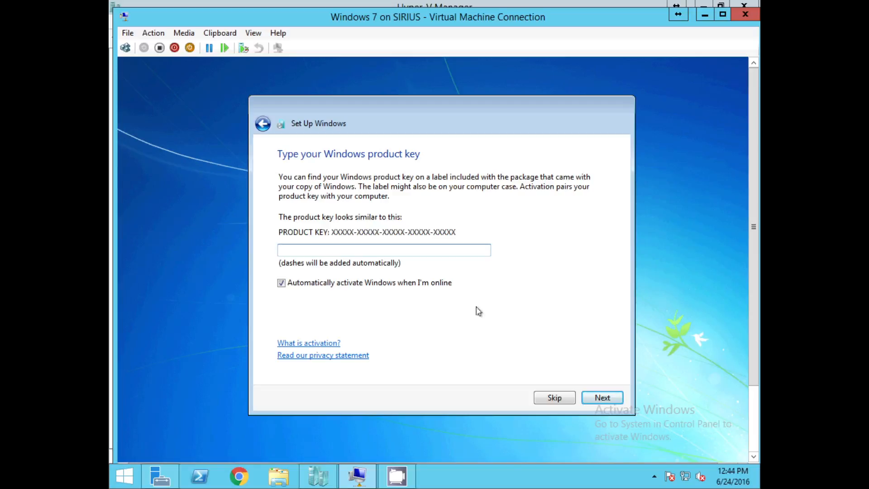
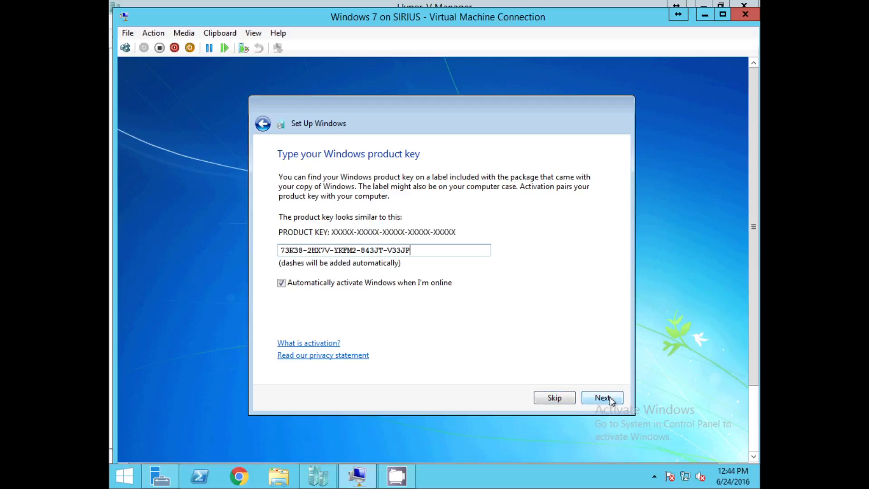
left_click(609, 401)
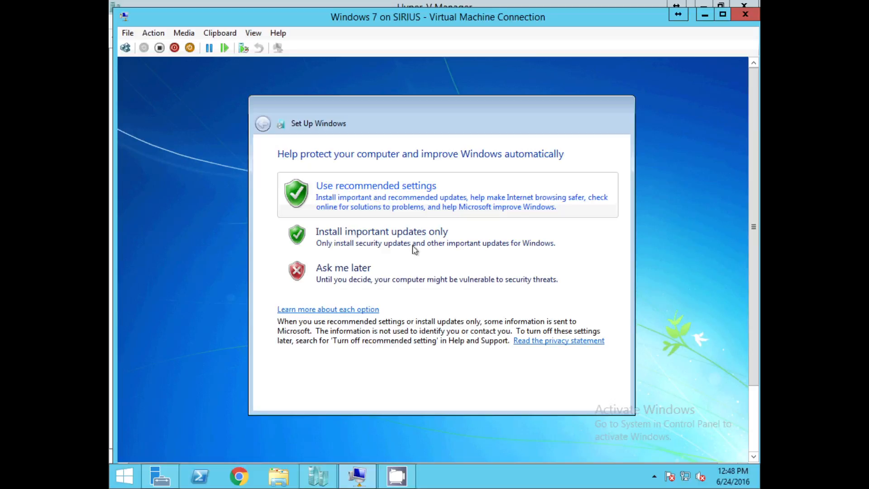
Choose recommended update settings and set the time zone to (UTC-06:00) Central Time (US & Canada).
left_click(395, 192)
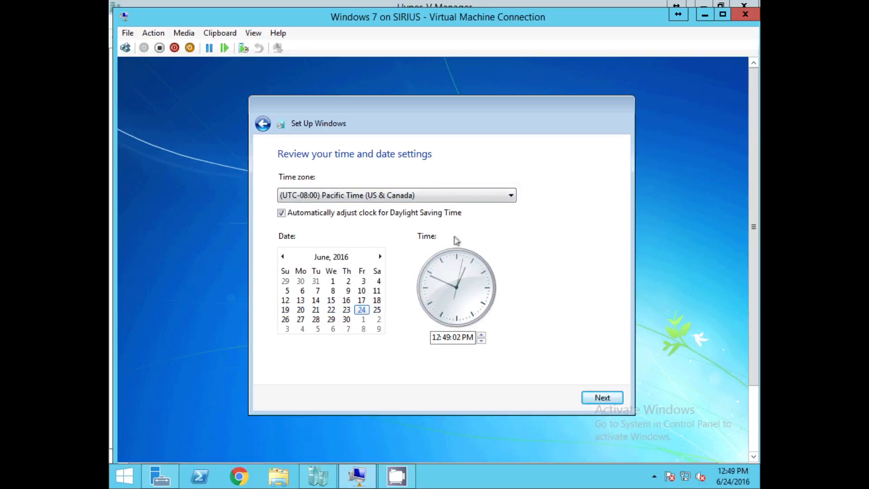
left_click(457, 201)
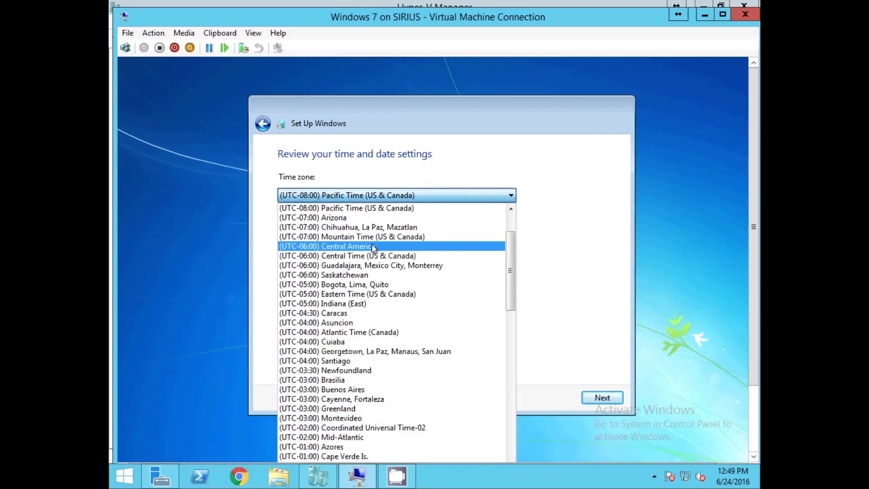
left_click(403, 257)
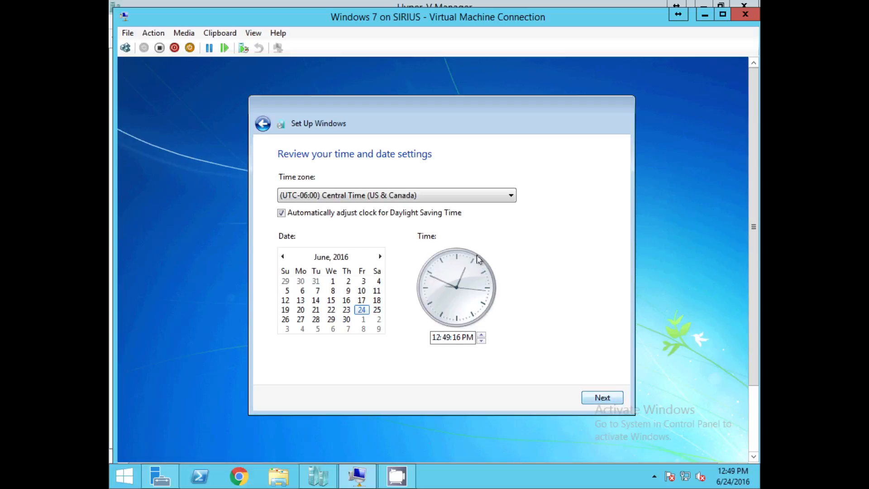
left_click(430, 199)
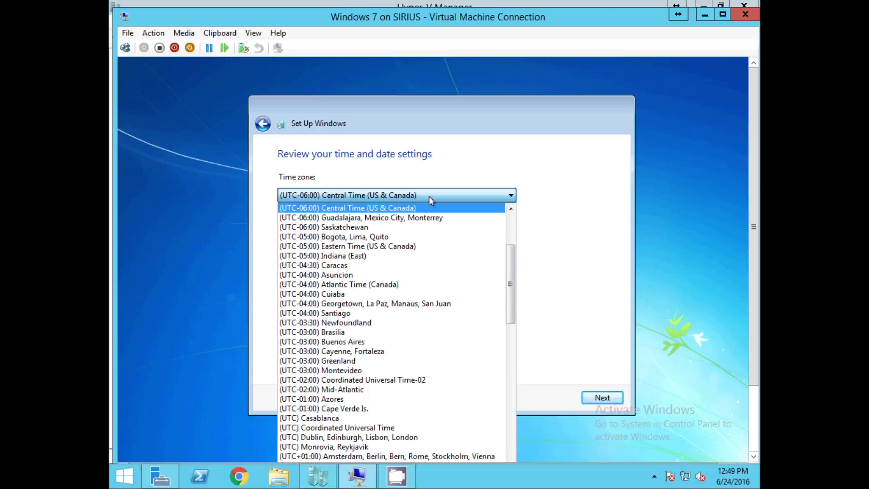
left_click(429, 196)
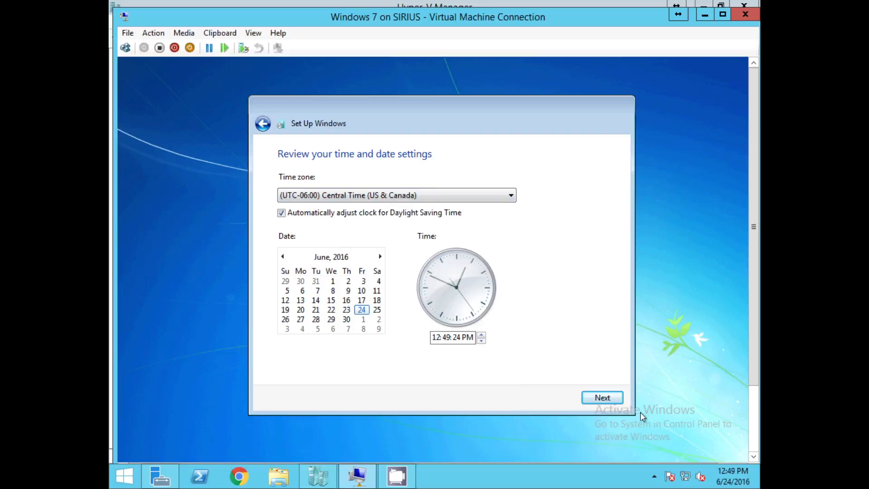
left_click(598, 398)
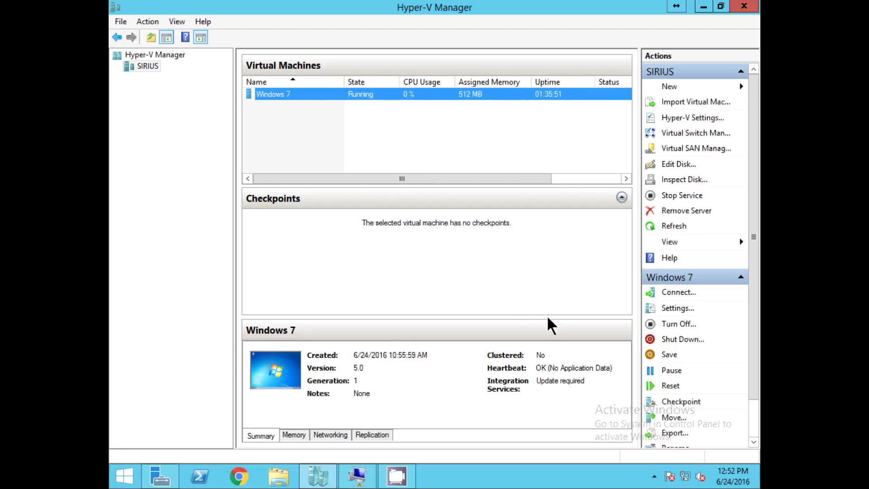
Browse the Summary, Networking and Replication details, ending on Memory showing 512 MB dynamic memory.
left_click(294, 435)
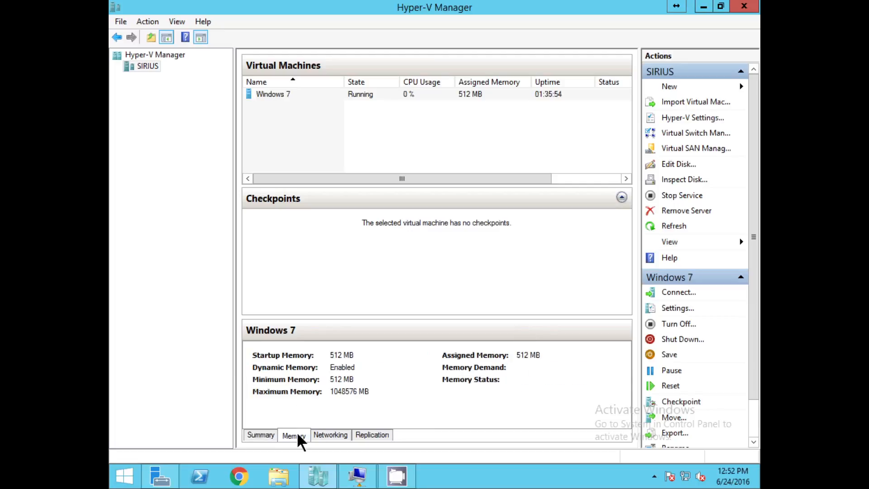
left_click(270, 436)
left_click(293, 436)
left_click(332, 435)
left_click(371, 435)
left_click(297, 435)
left_click(270, 435)
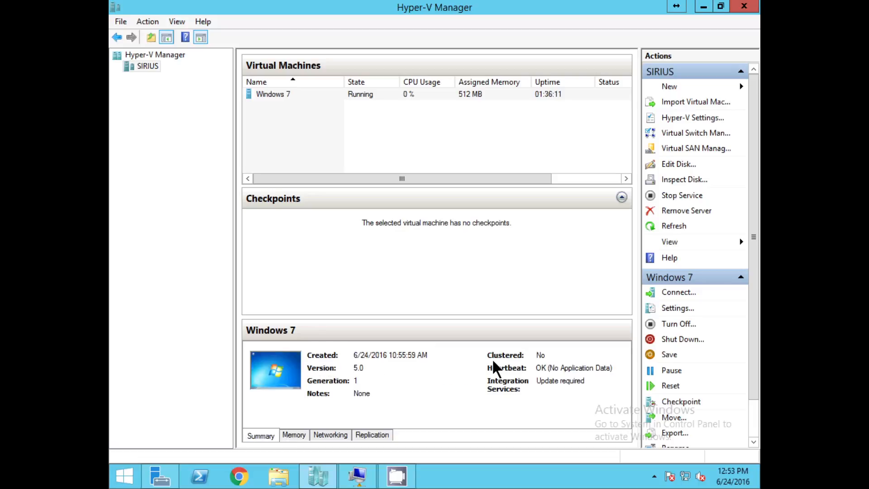
left_click(295, 435)
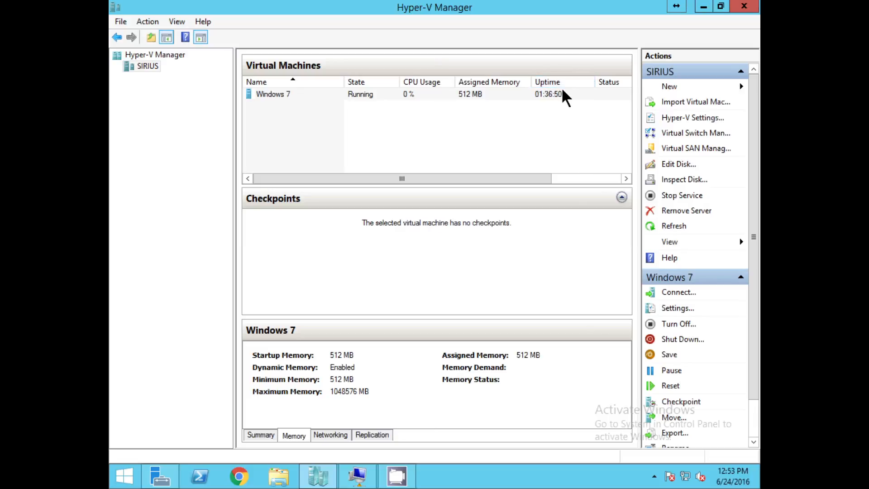
Show the Windows 7 VM's context menu, then collapse and re-expand its Actions pane section.
mouse_move(365, 478)
right_click(274, 105)
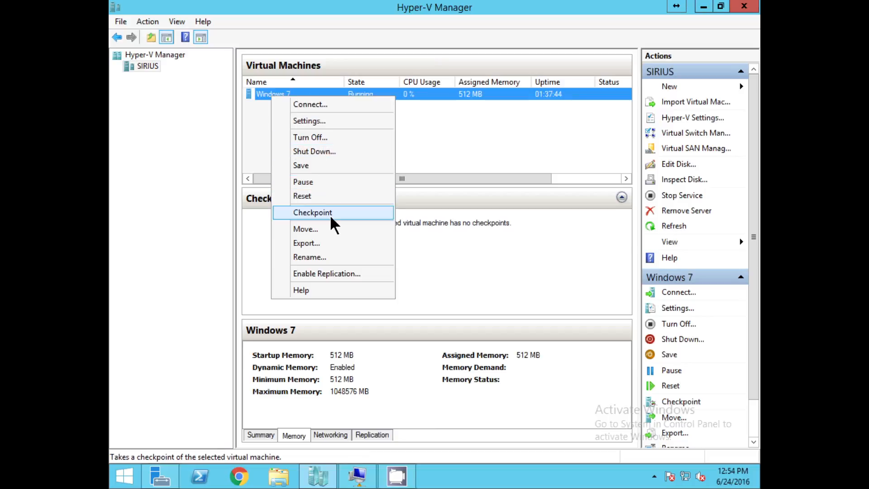
left_click(706, 281)
left_click(706, 281)
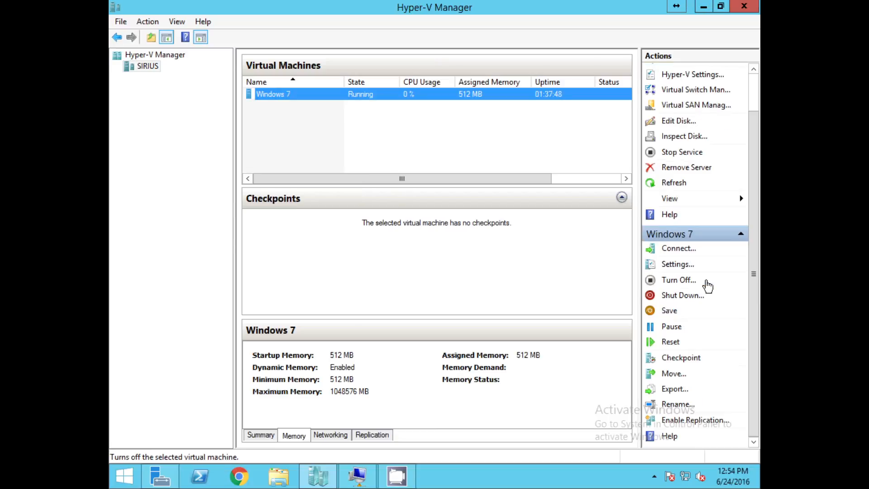